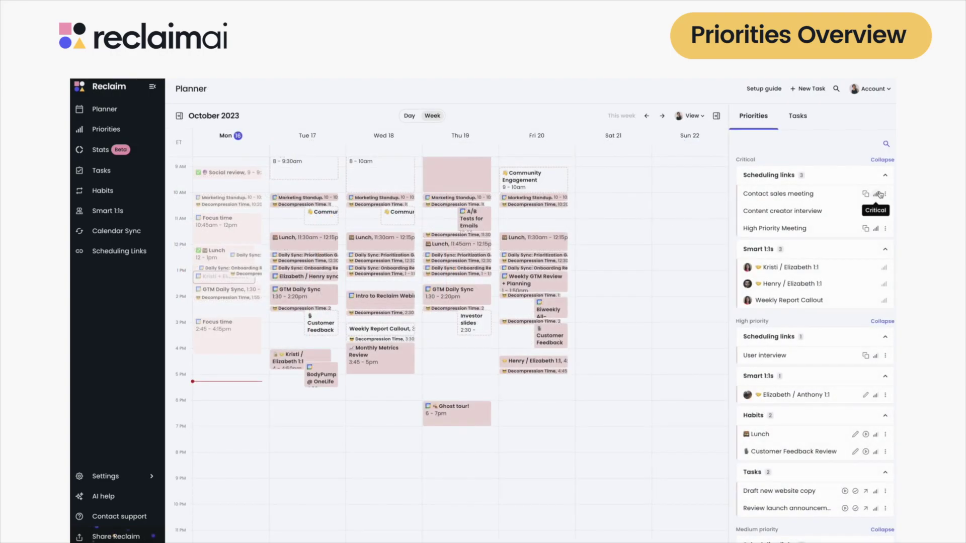
- Lower the Contact sales meeting link from Critical to a lower priority in the Priorities panel
click(877, 194)
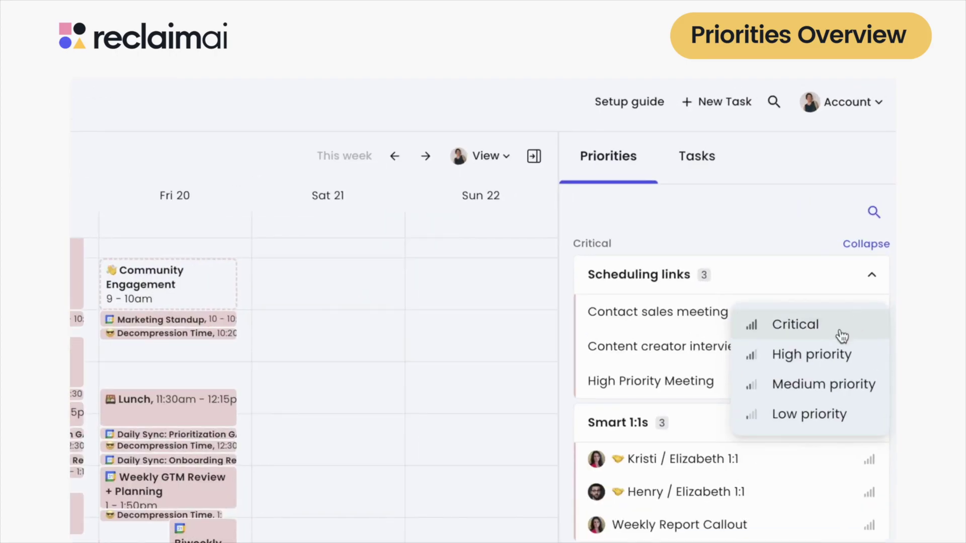
click(823, 415)
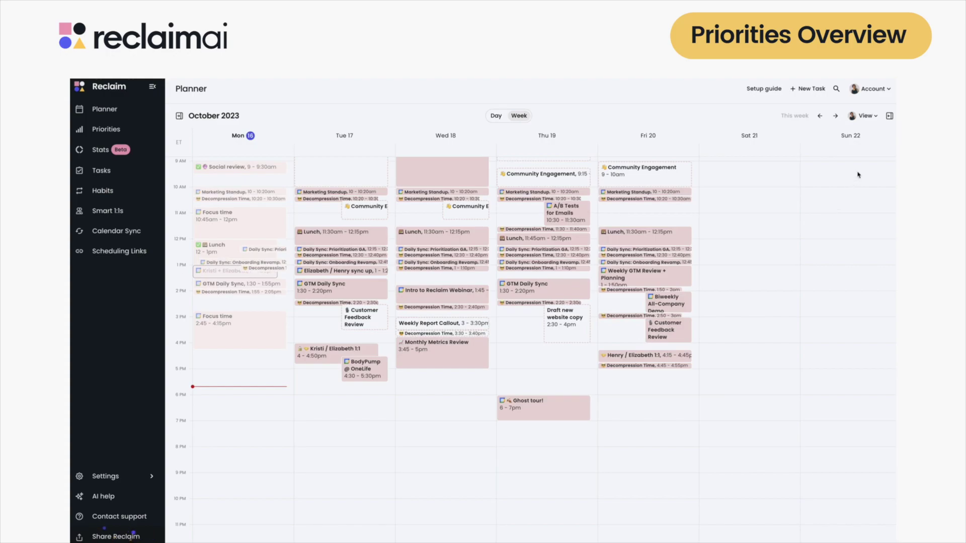
- In the planner's Priorities side panel, drag the Lunch habit into Critical priority
click(889, 119)
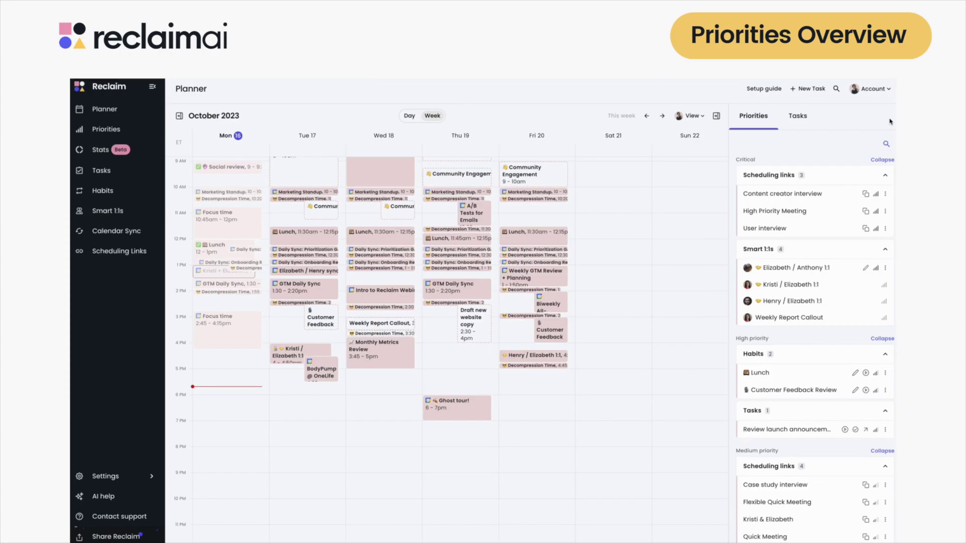
click(875, 194)
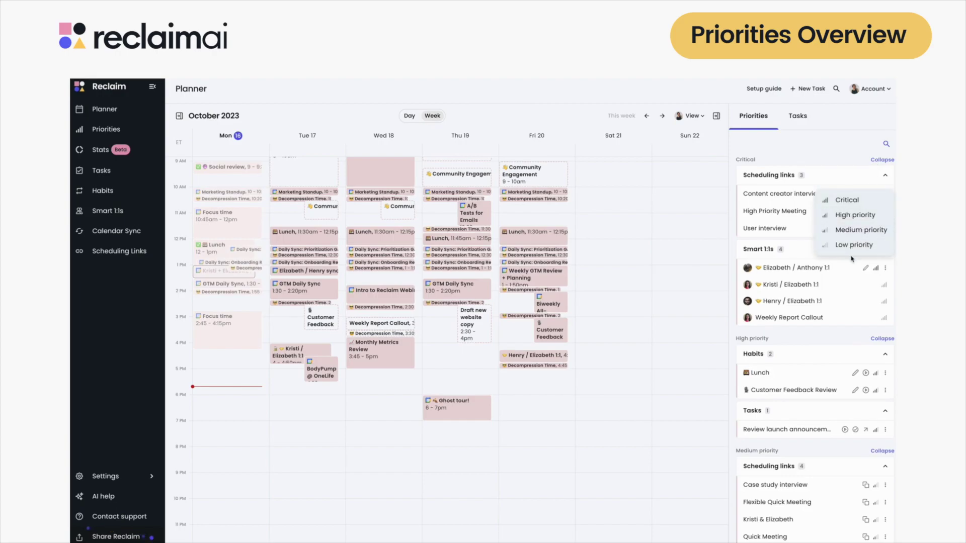
click(846, 284)
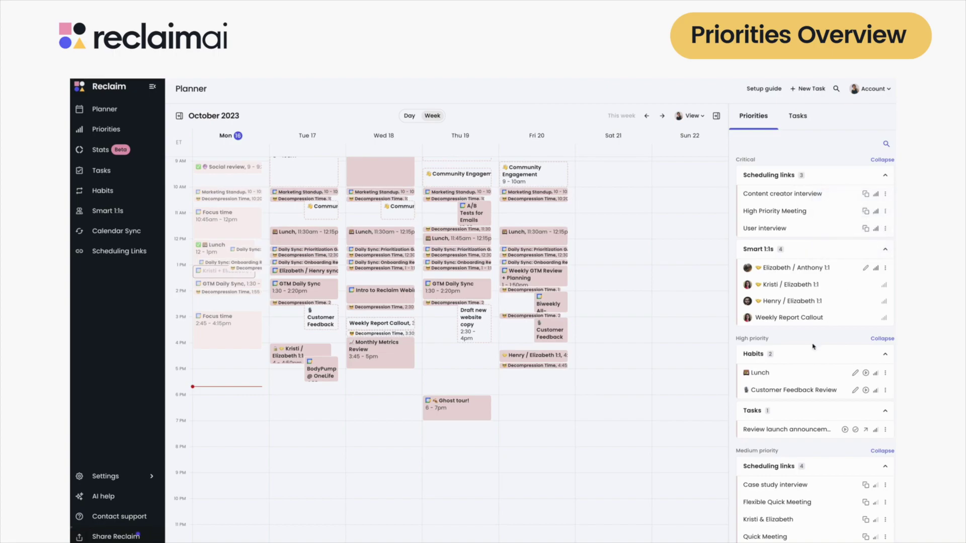
drag(796, 375, 809, 280)
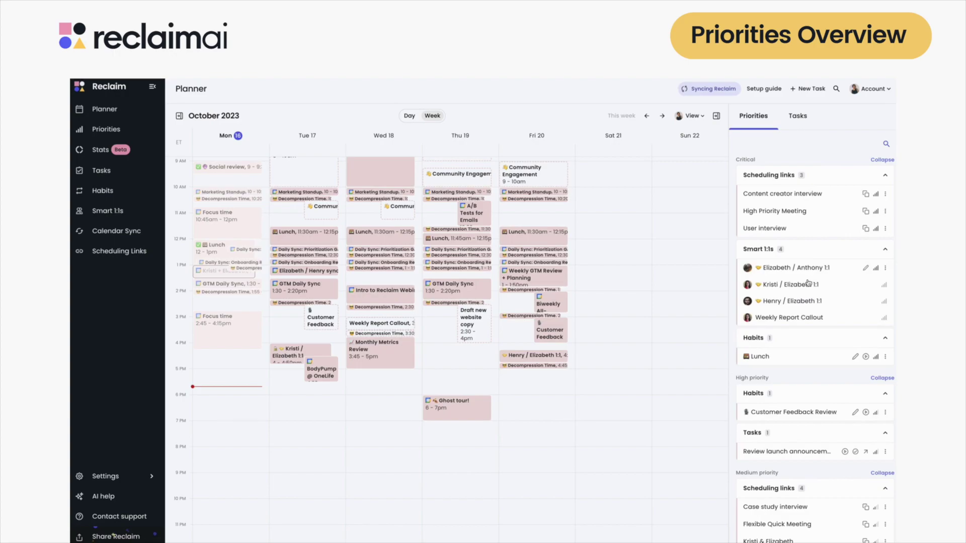
- On the Priorities board, move Draft new website copy from Low into High priority tasks
click(123, 131)
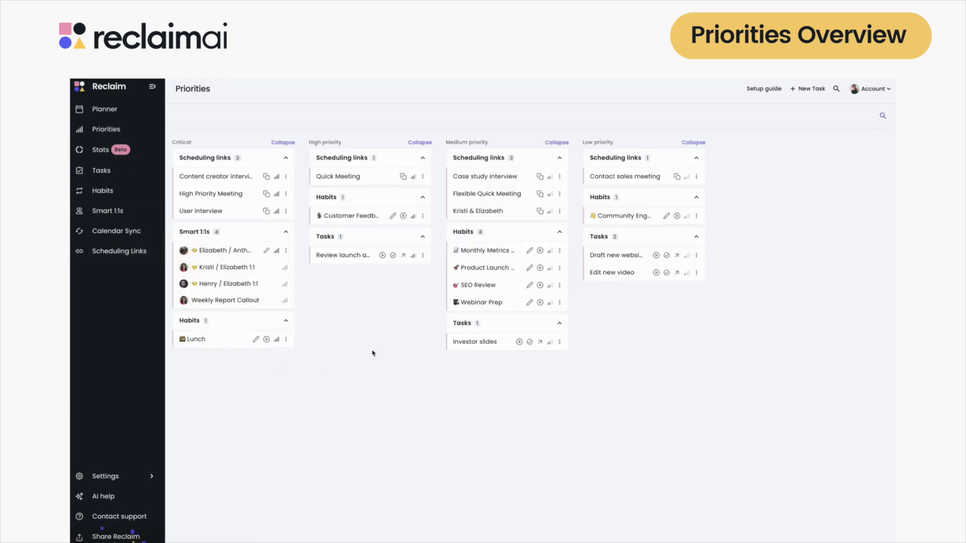
click(549, 289)
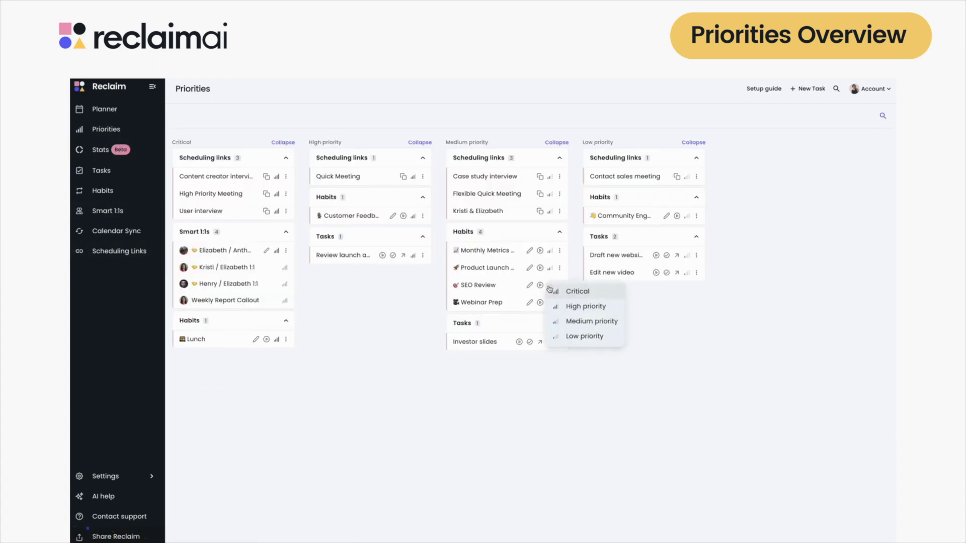
click(680, 306)
drag(616, 254, 377, 266)
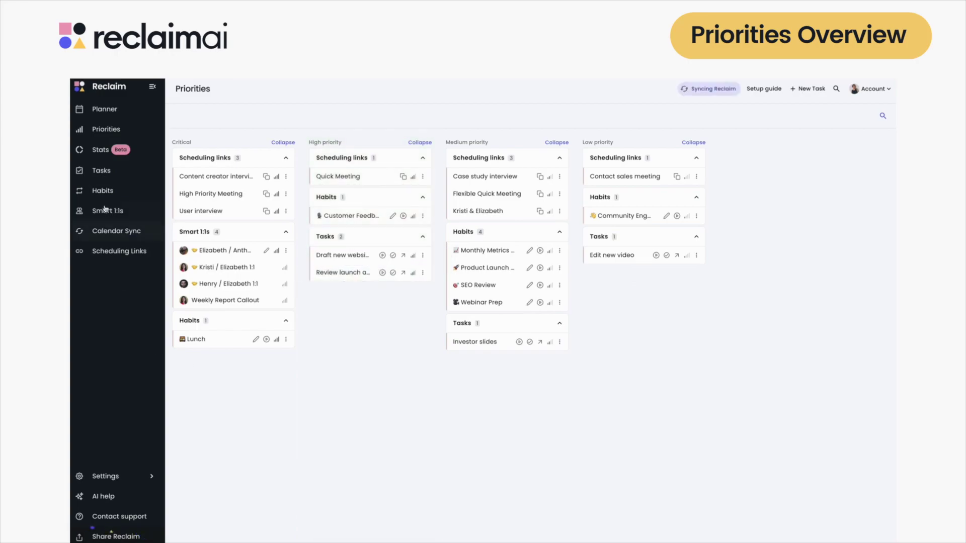
click(416, 185)
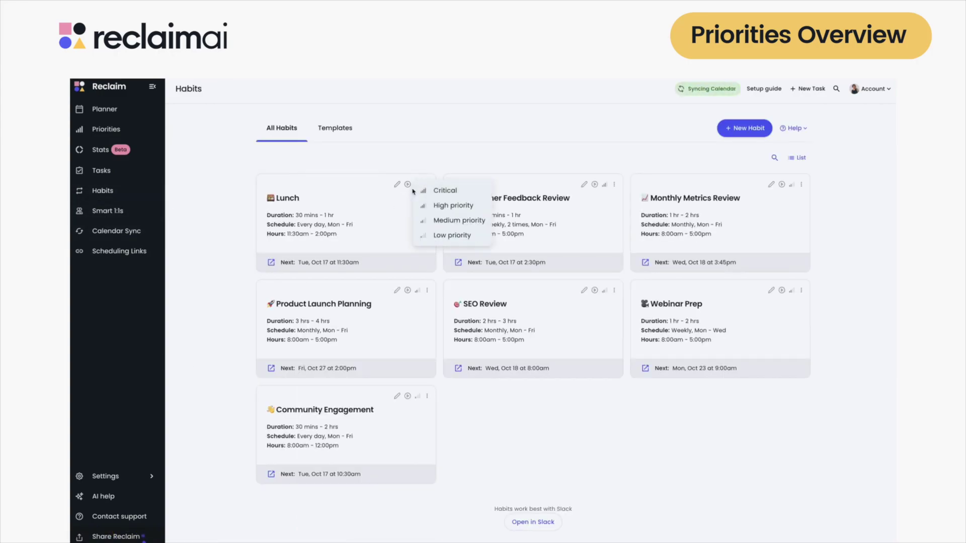
- Start a new habit and check its Priority options without saving it
click(744, 127)
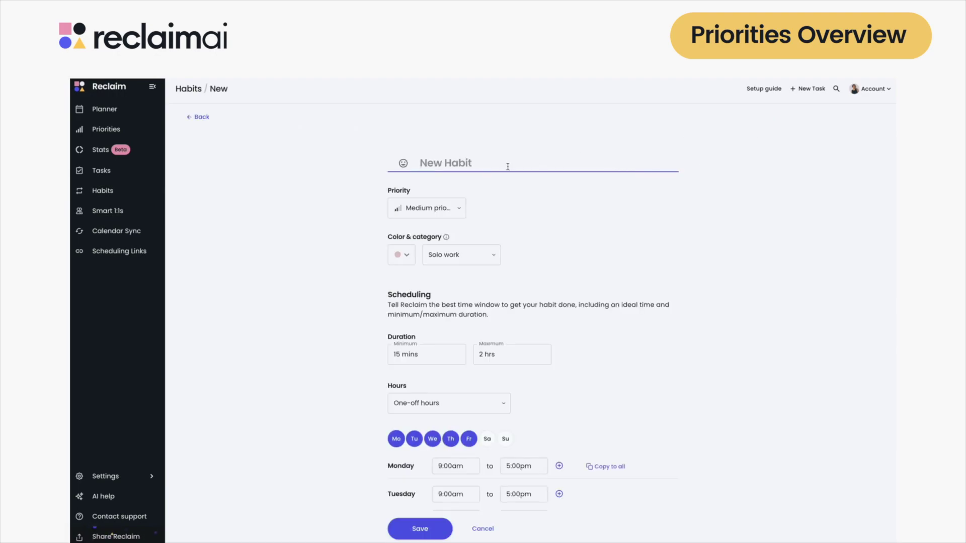
click(426, 207)
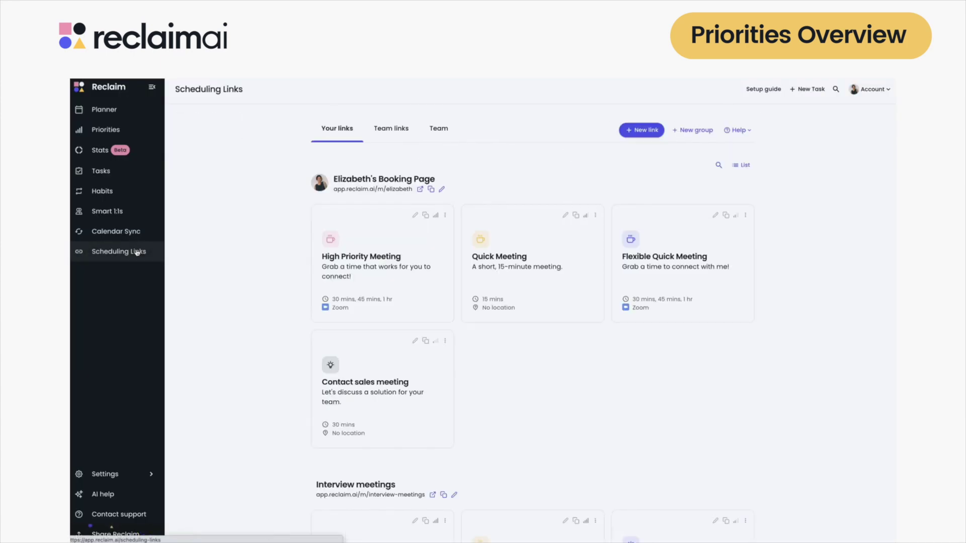
- Check priority options for High Priority Meeting and a new link, then leave unsaved for Tasks
click(436, 216)
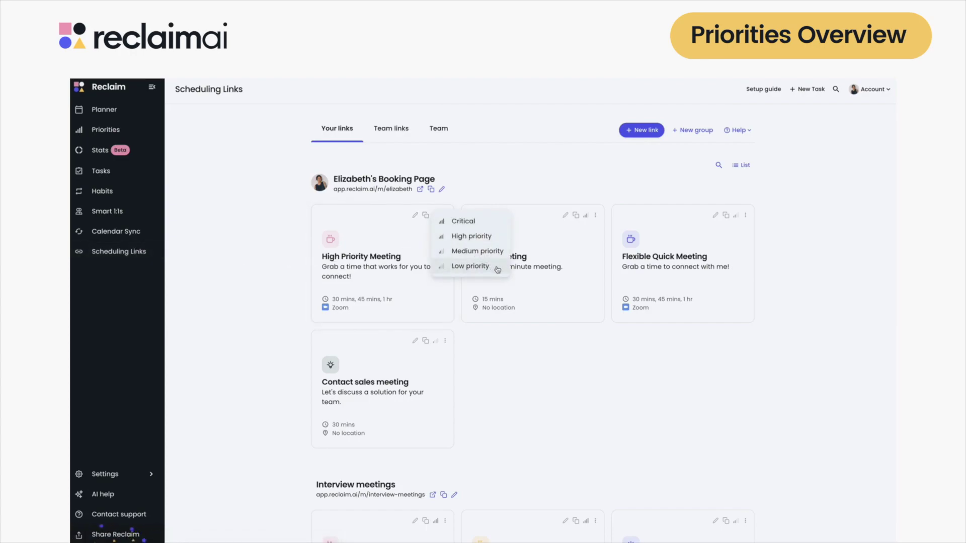
click(478, 251)
click(654, 133)
scroll(640, 383, down, 3)
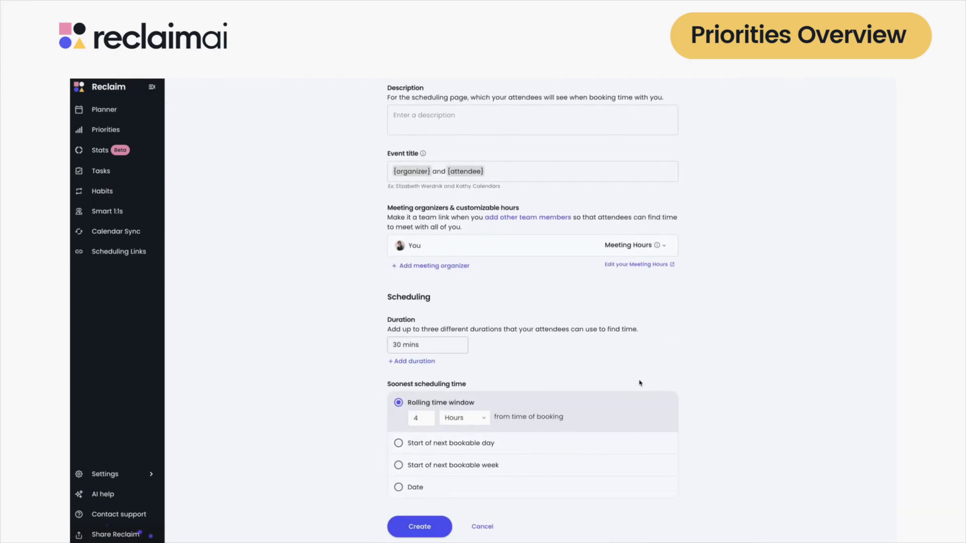
scroll(639, 383, down, 15)
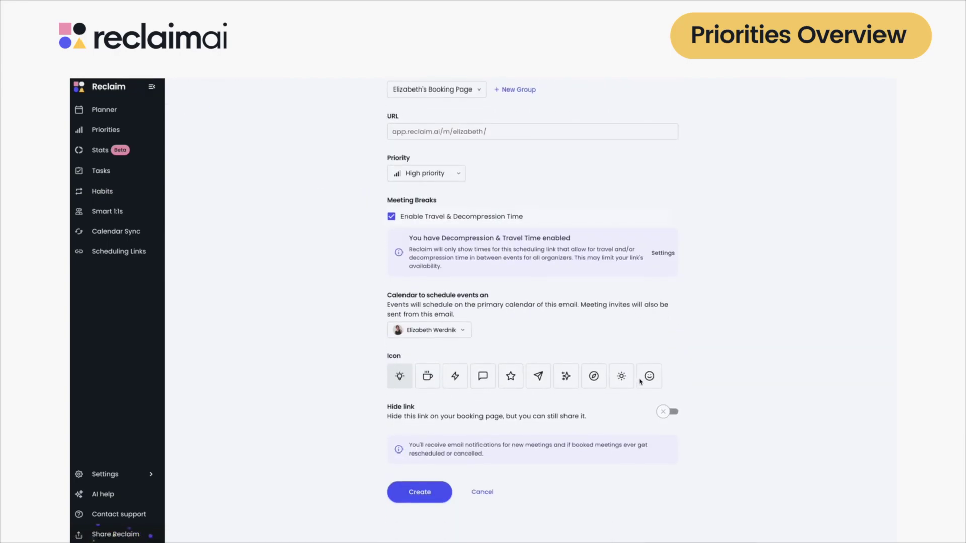
click(462, 174)
click(760, 393)
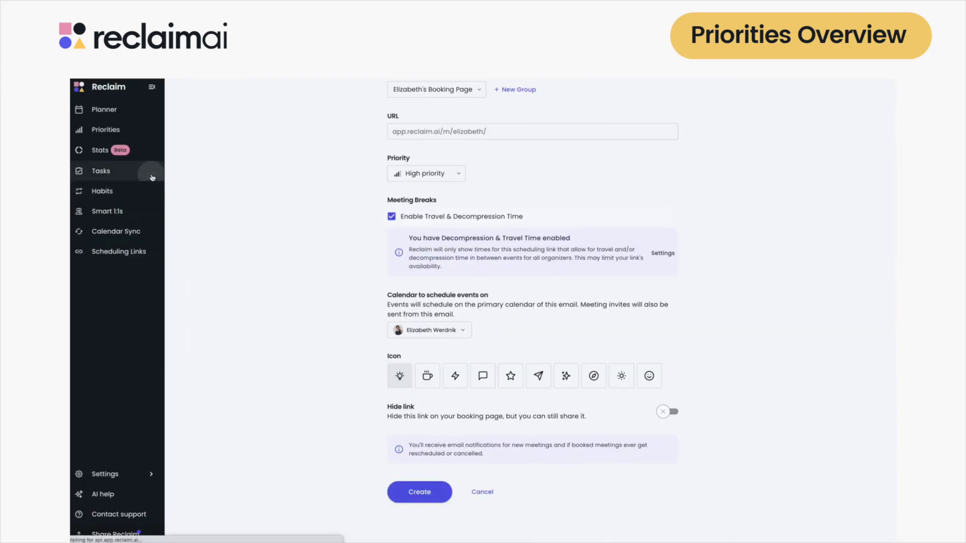
click(152, 175)
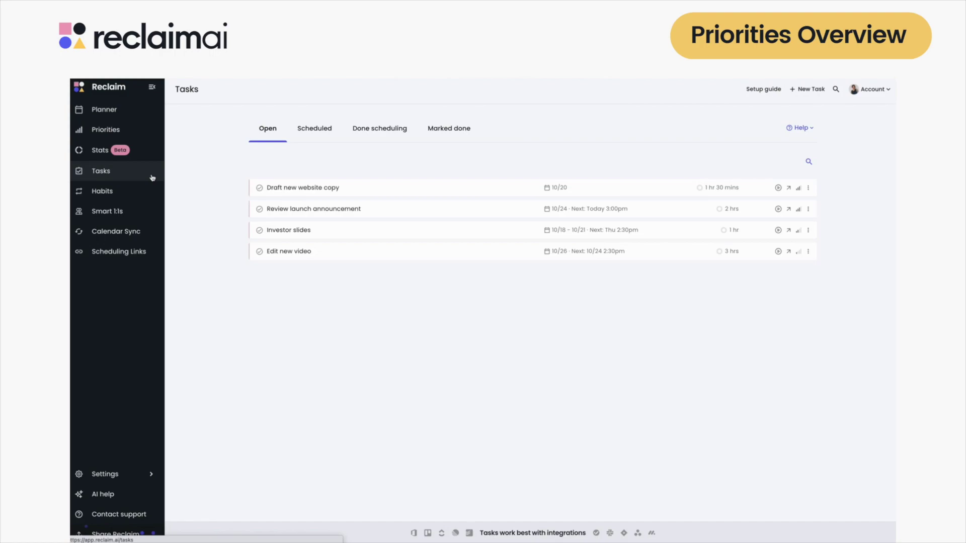
- Review Draft new website copy's priority in the task list and its editor, changing nothing
click(801, 189)
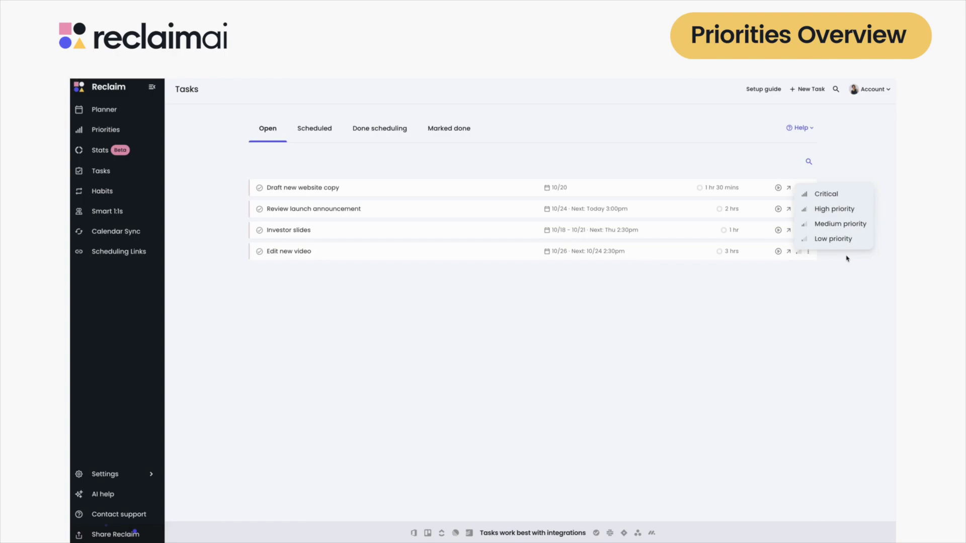
click(832, 328)
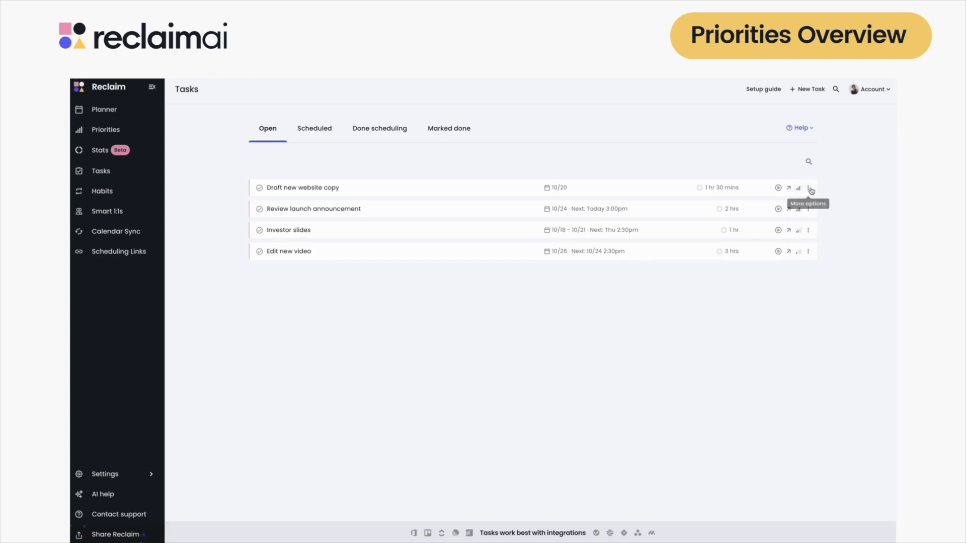
click(807, 188)
click(770, 204)
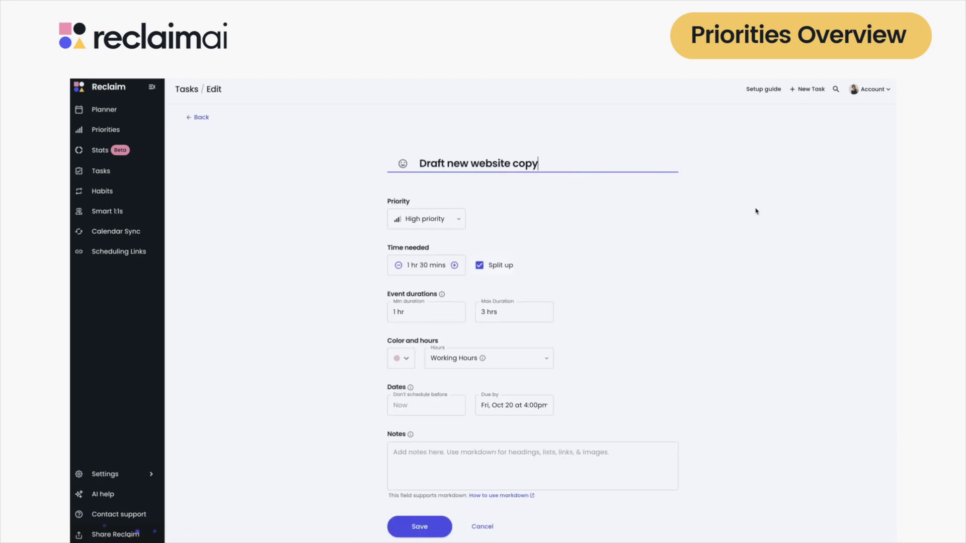
click(462, 227)
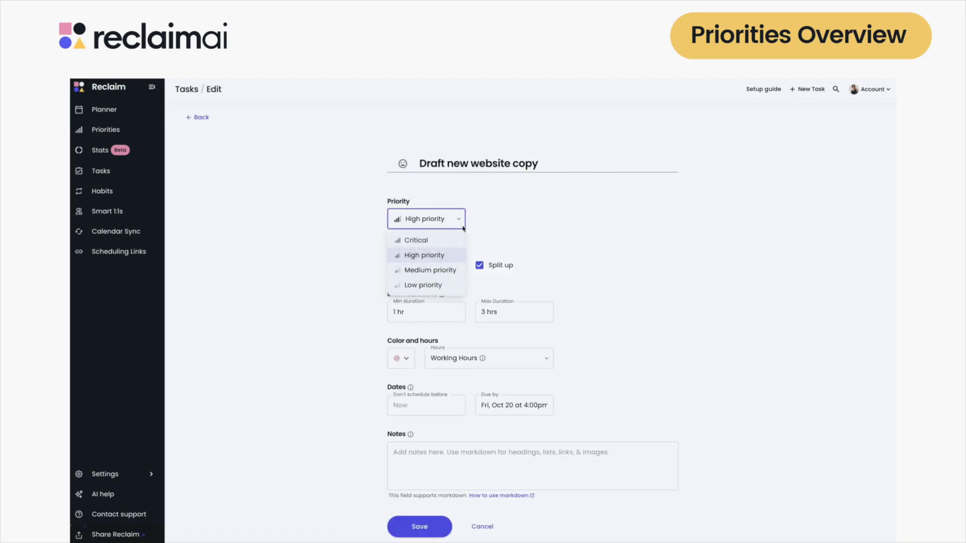
click(788, 92)
- Open a quick new task, check its priority options, dismiss it and return to the Planner
click(801, 91)
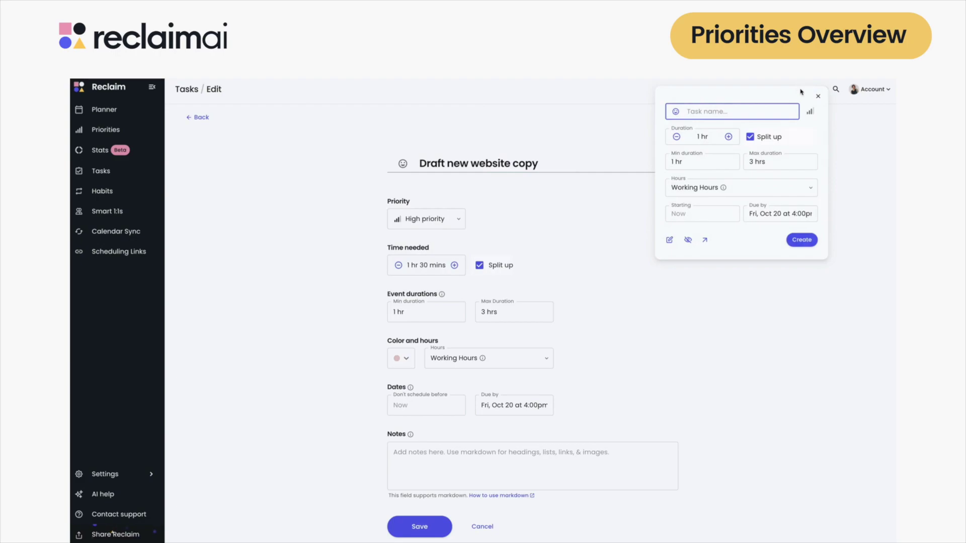
click(811, 114)
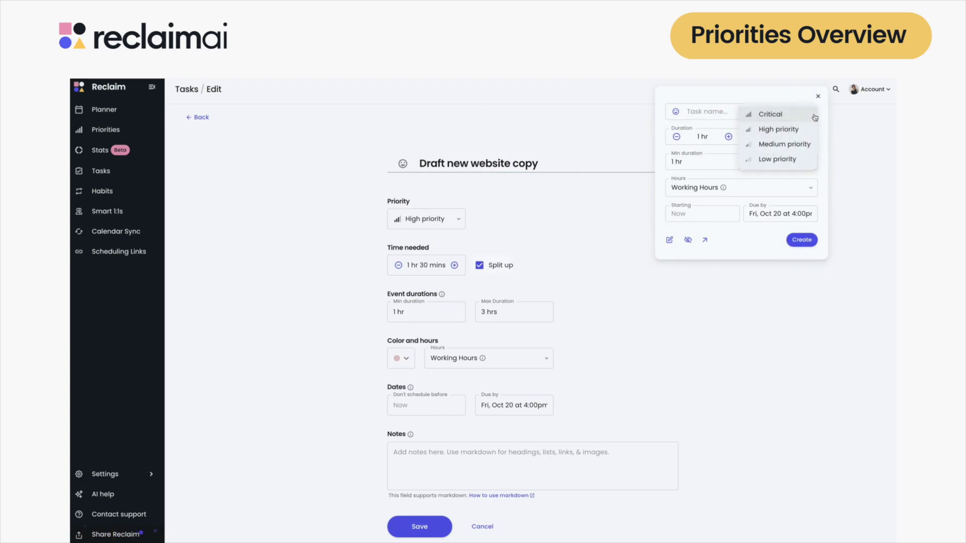
click(743, 355)
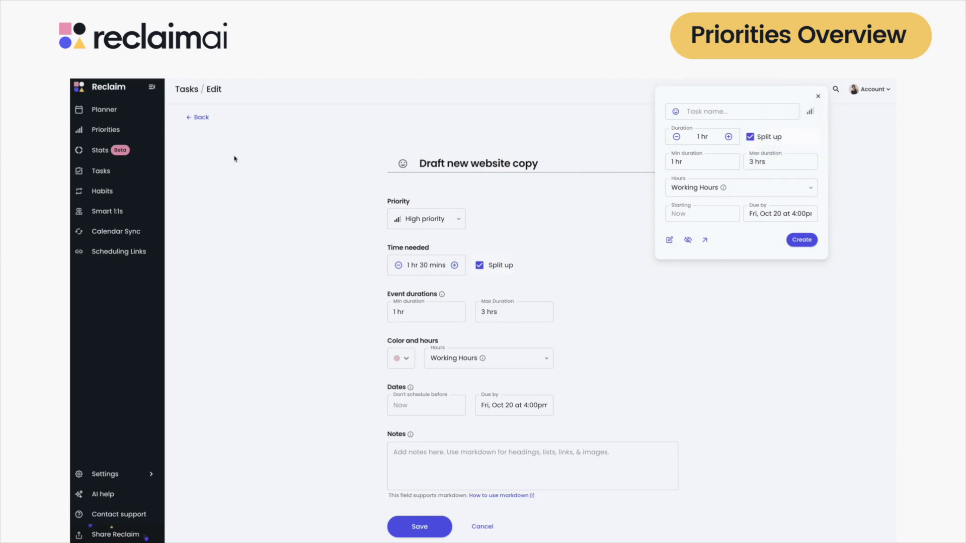
click(138, 114)
click(138, 114)
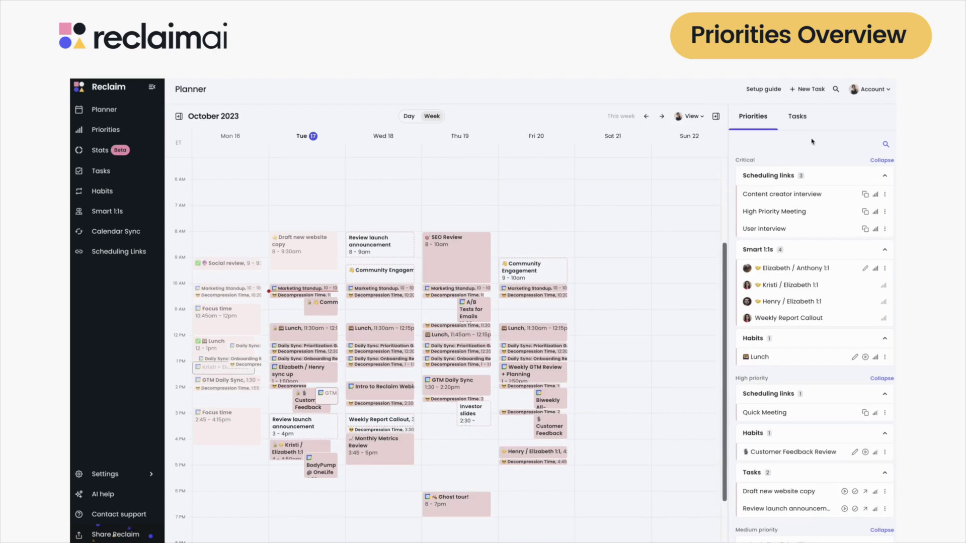
- From the side panel's Tasks list, drag Draft new website copy into Up Next
click(798, 118)
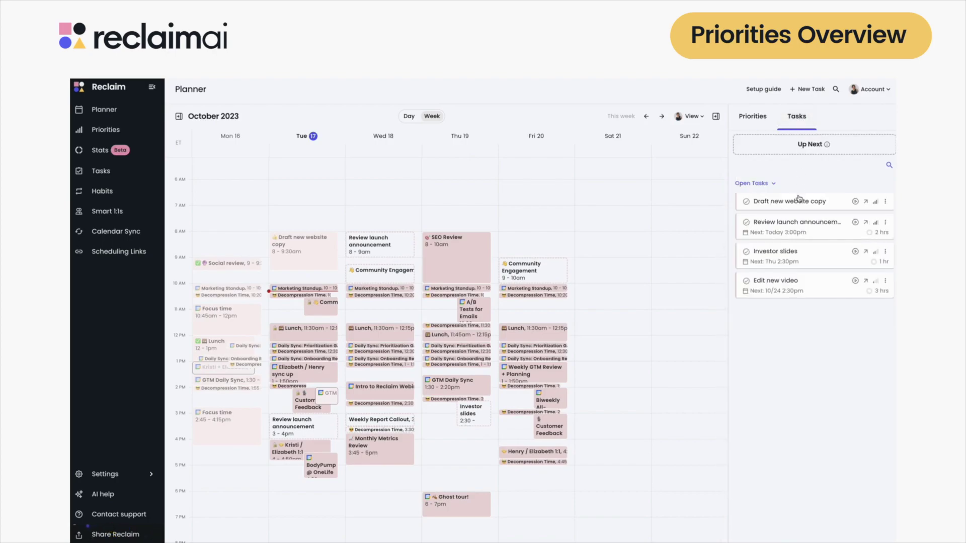
drag(800, 202, 803, 150)
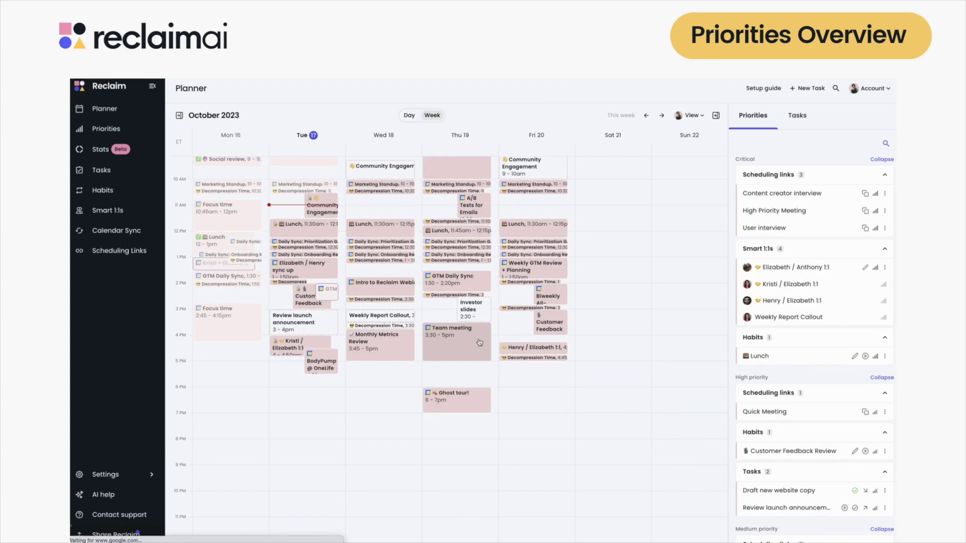
- Give the Thursday 3:30–5pm Team meeting Medium priority from its details panel
click(480, 342)
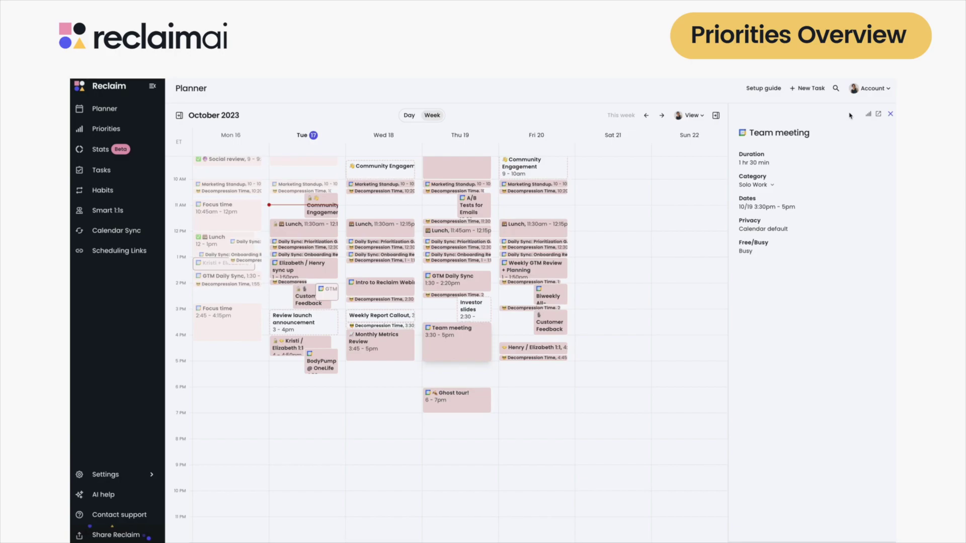
click(868, 115)
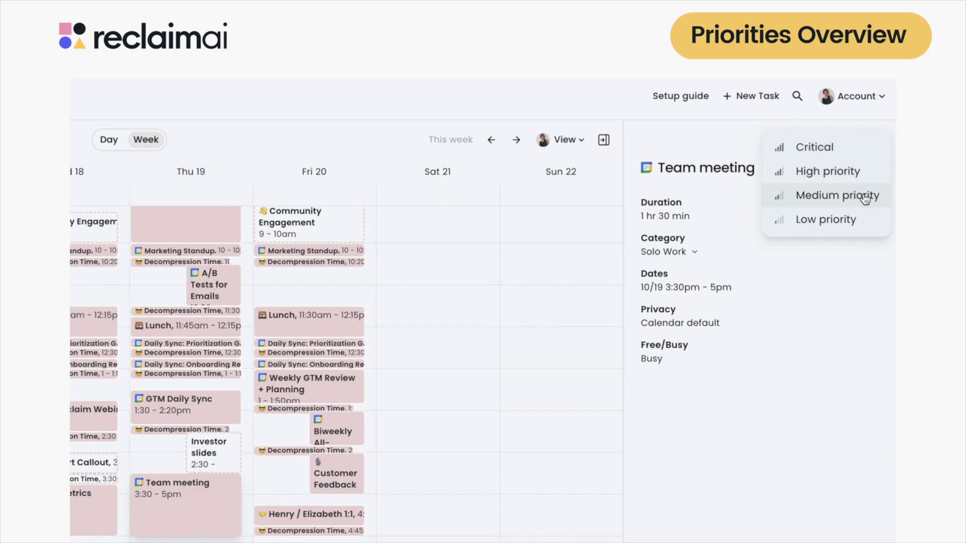
click(887, 197)
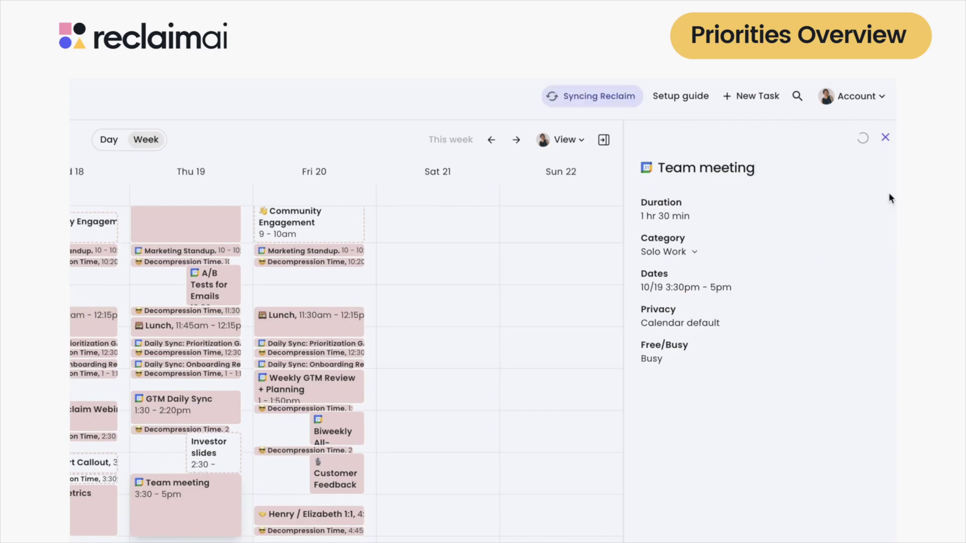